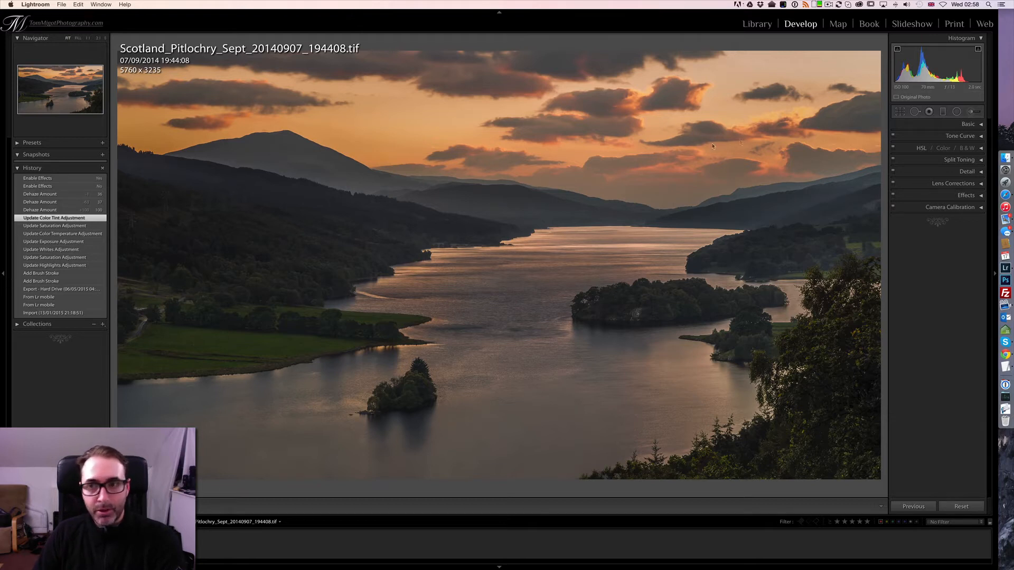
Step: Set Dehaze to +36 on the Scottish loch photo and compare it with the Effects adjustments disabled and enabled
click(981, 197)
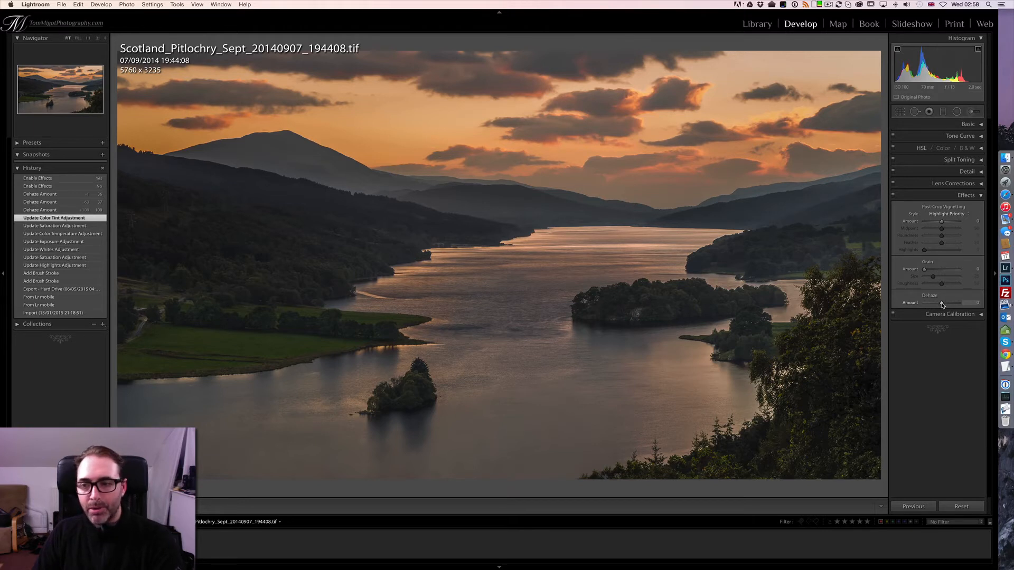
drag(943, 305, 947, 305)
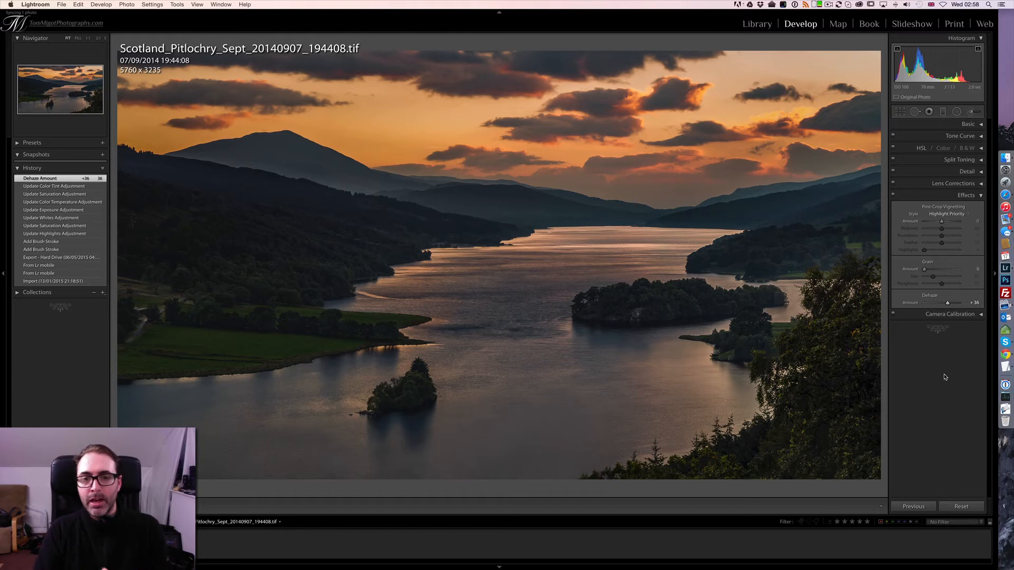
click(894, 197)
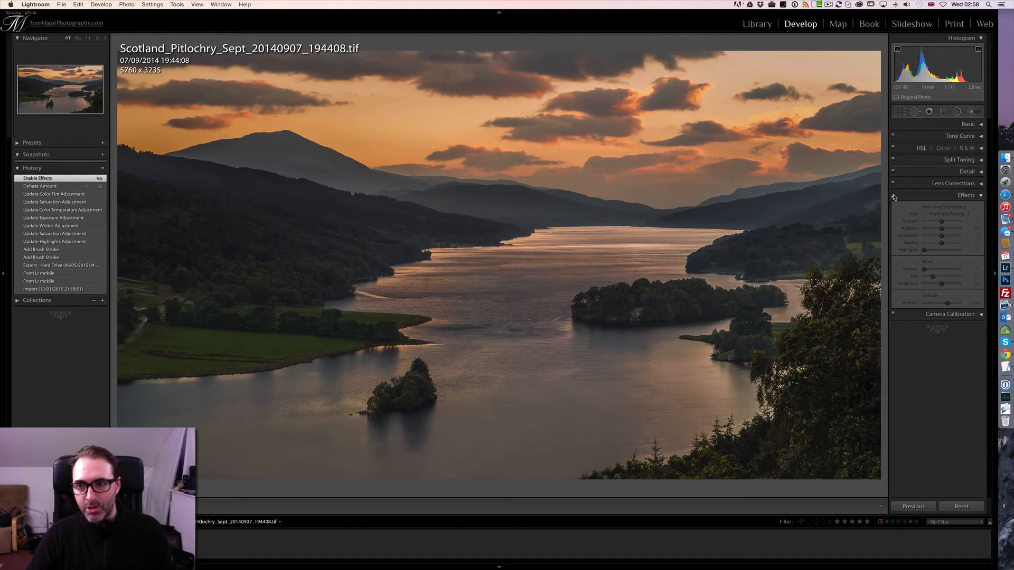
click(893, 196)
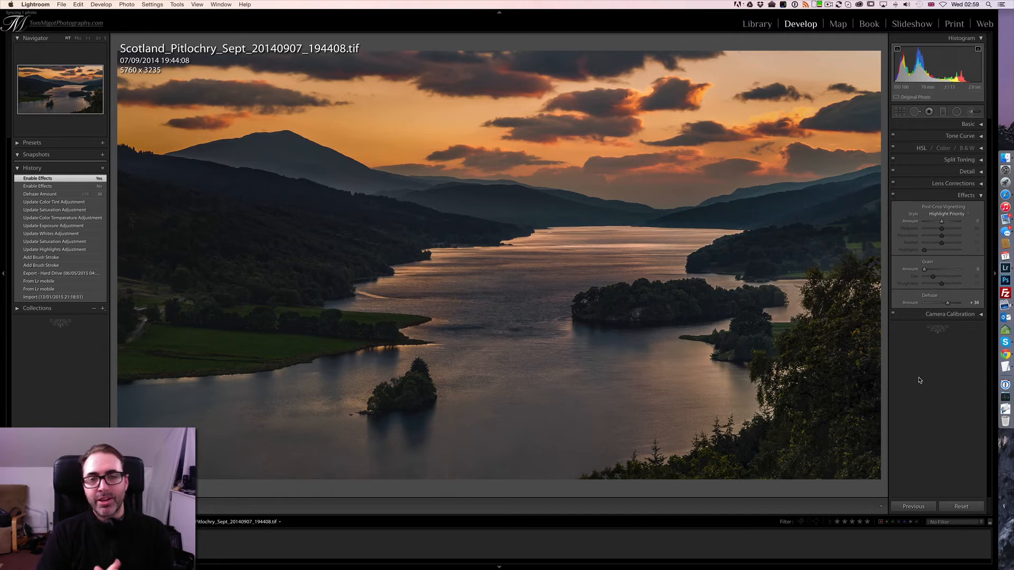
Step: Try stronger Dehaze amounts of +71, +80 and +56 using the clipping preview, and bring the amount back to +36
click(970, 124)
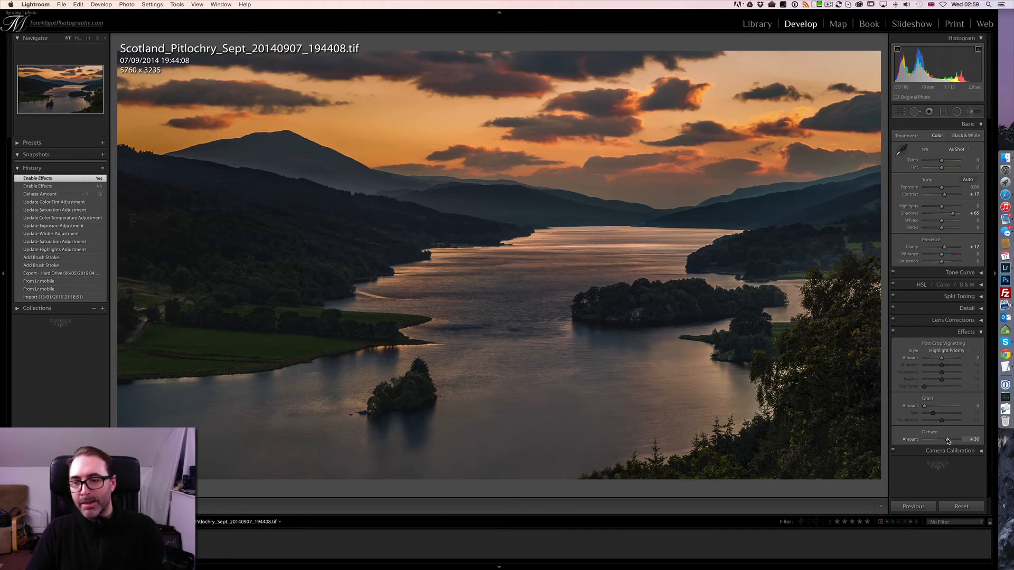
drag(949, 441, 954, 441)
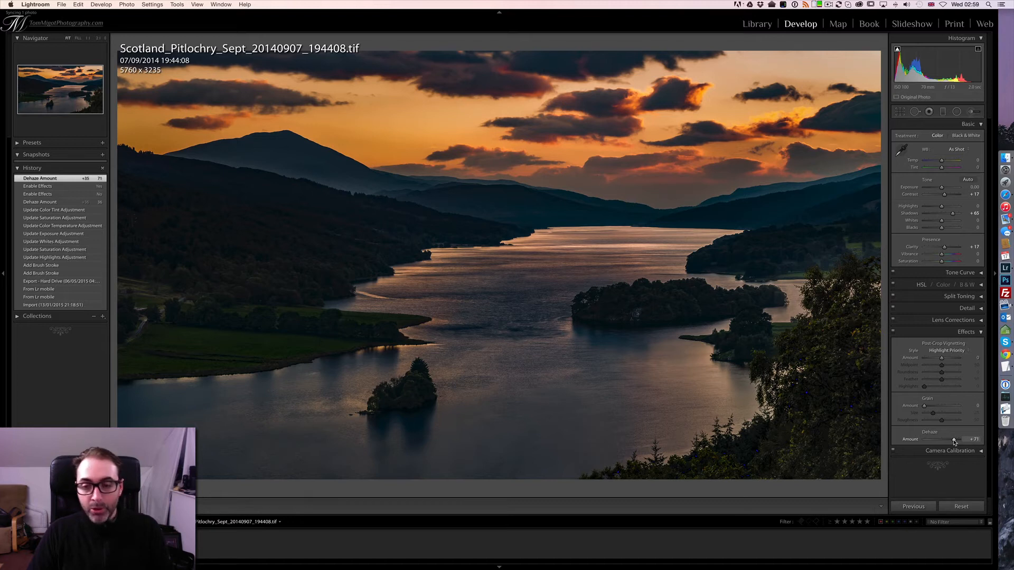
key(alt)
drag(955, 441, 954, 442)
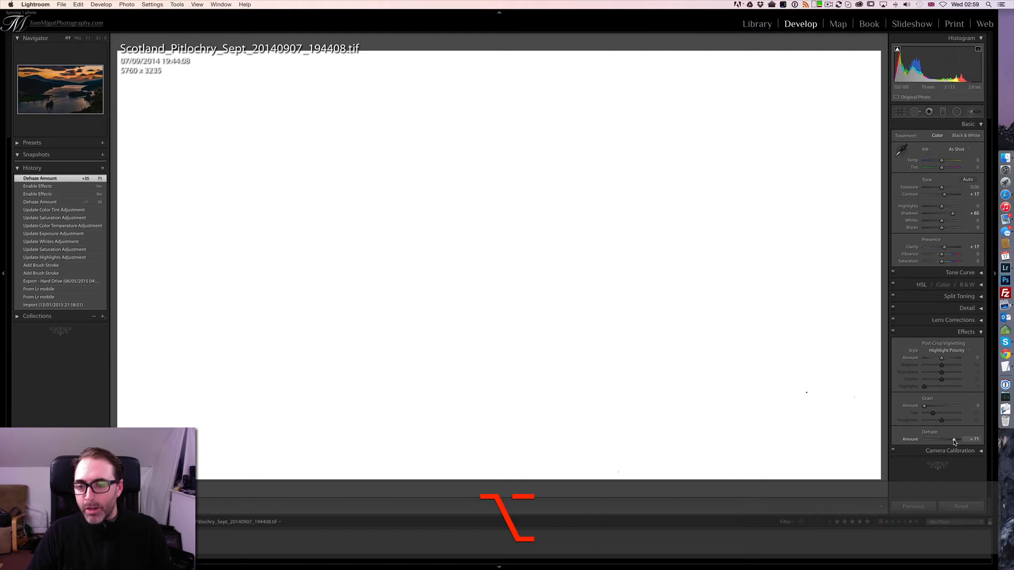
drag(954, 441, 955, 442)
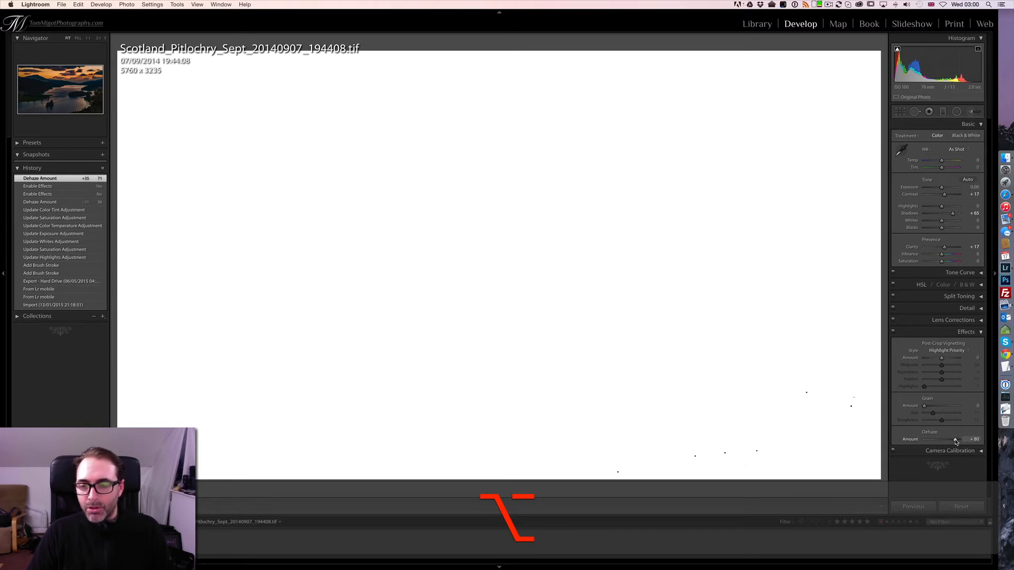
drag(956, 441, 952, 442)
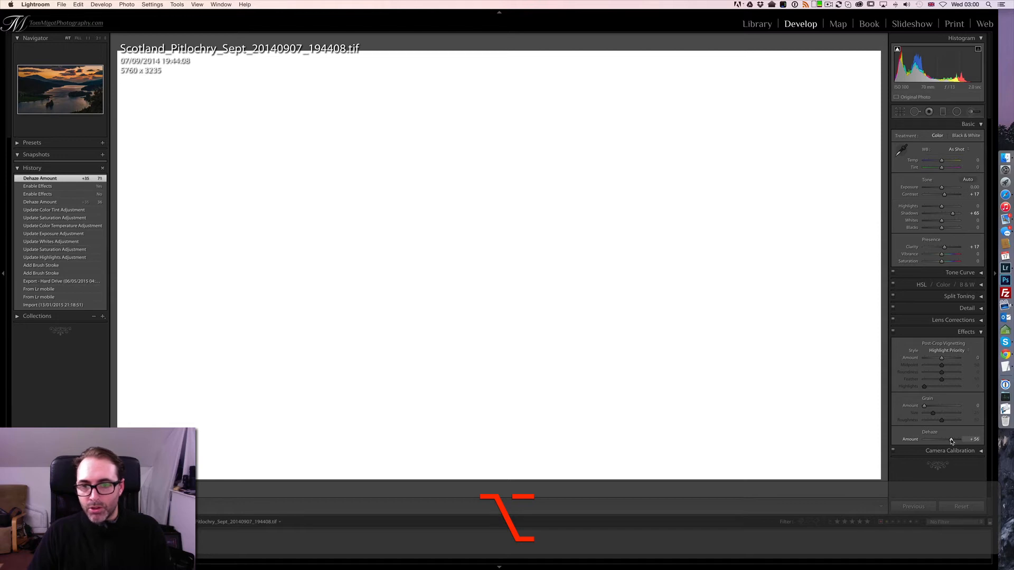
drag(952, 441, 952, 441)
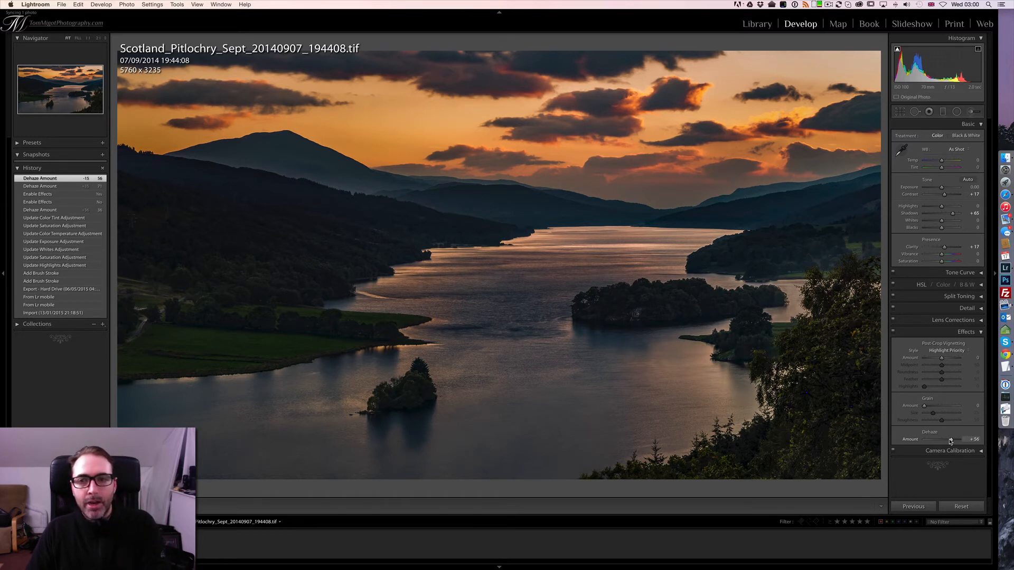
drag(951, 441, 948, 441)
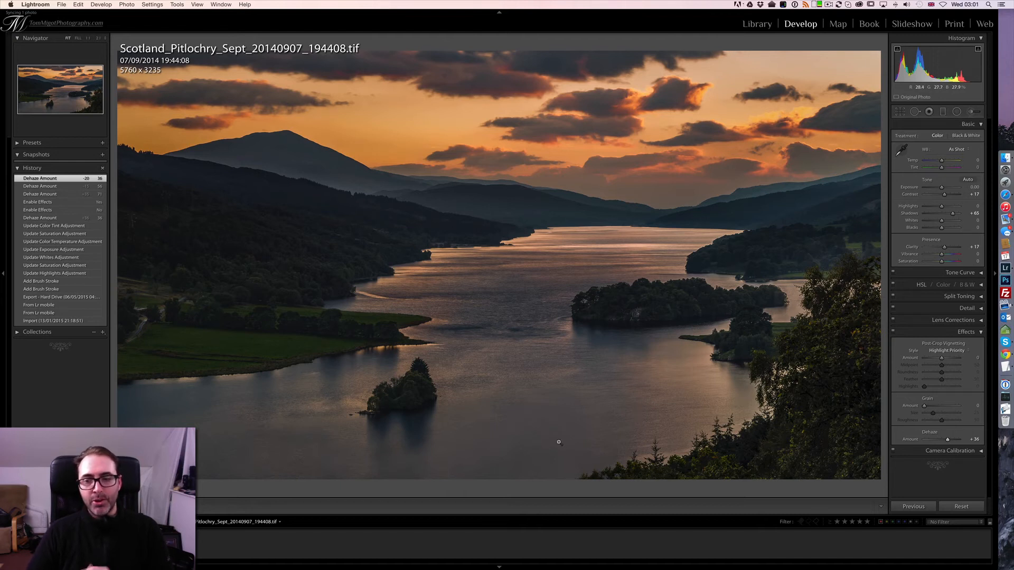
Step: Go to the next photo, _MP_9249.dng, and convert it to black and white
key(Right)
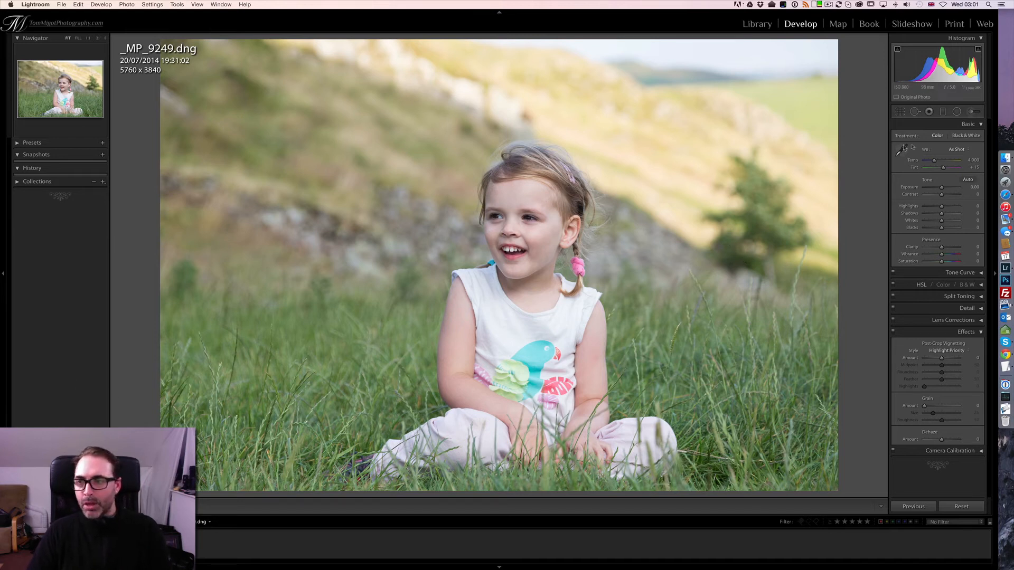
click(962, 139)
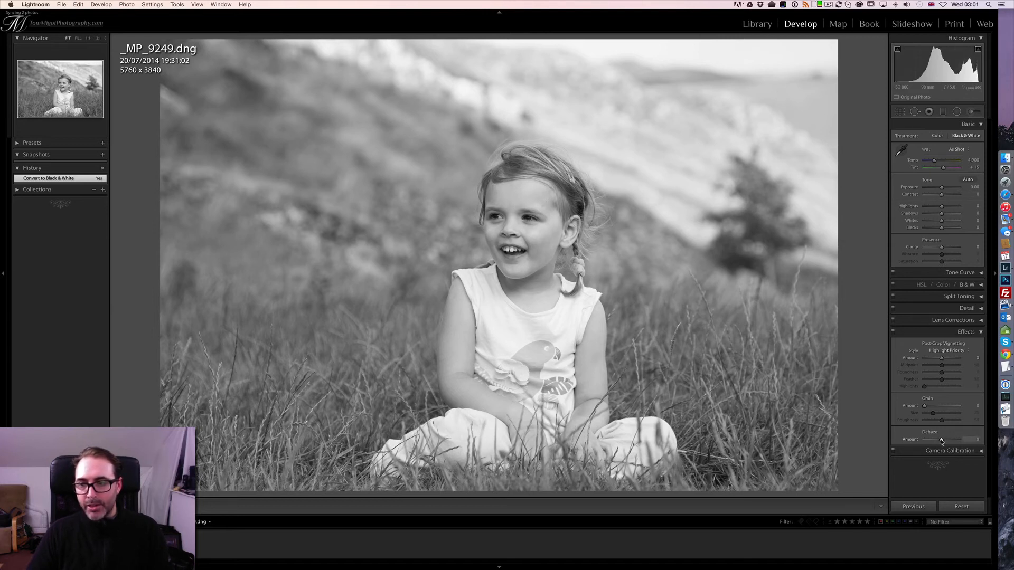
Step: Set Dehaze to -30 and add a post-crop vignette with amount +13 and midpoint 0
mouse_move(941, 442)
mouse_down()
mouse_move(927, 441)
mouse_move(936, 442)
mouse_up()
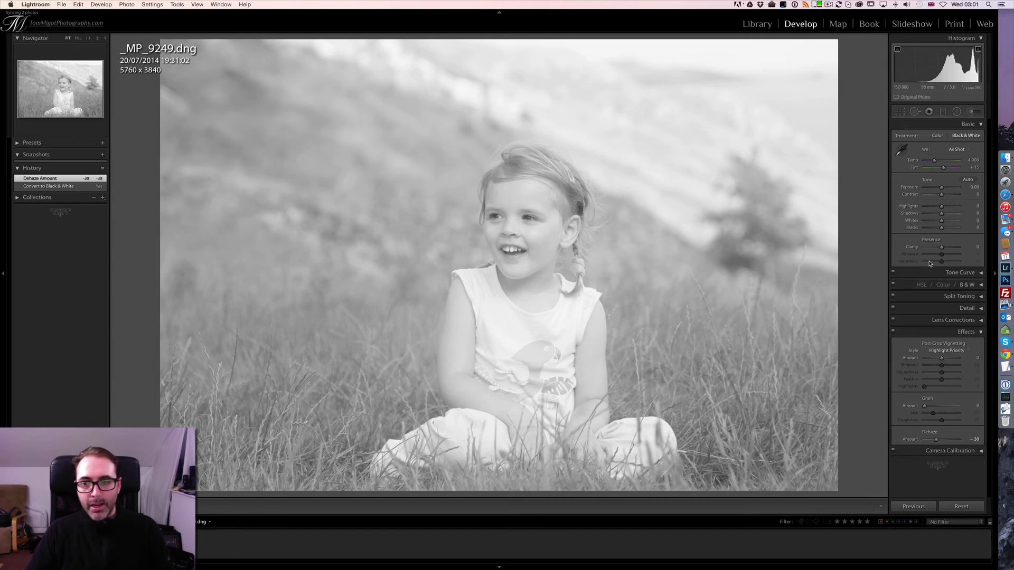
drag(944, 360, 945, 359)
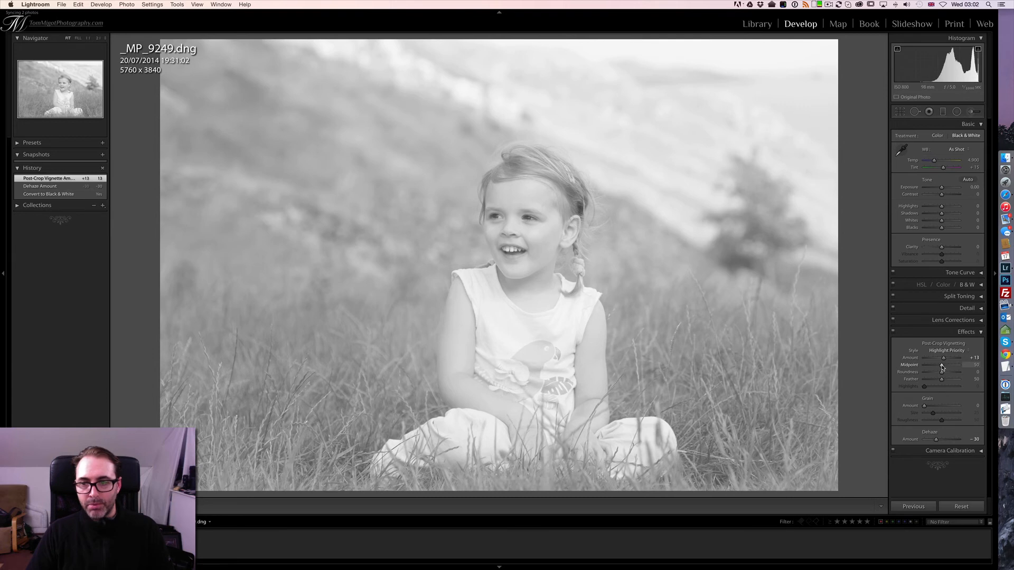
drag(942, 367, 924, 367)
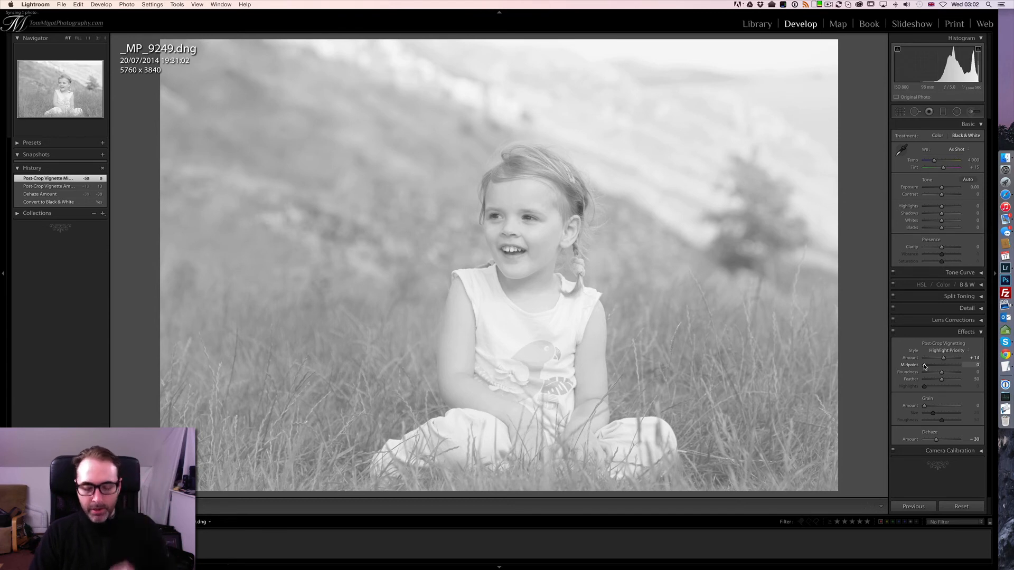
Step: Examine the faded portrait in Lights Out view and look over the Adjustment Brush settings
key(l)
key(l)
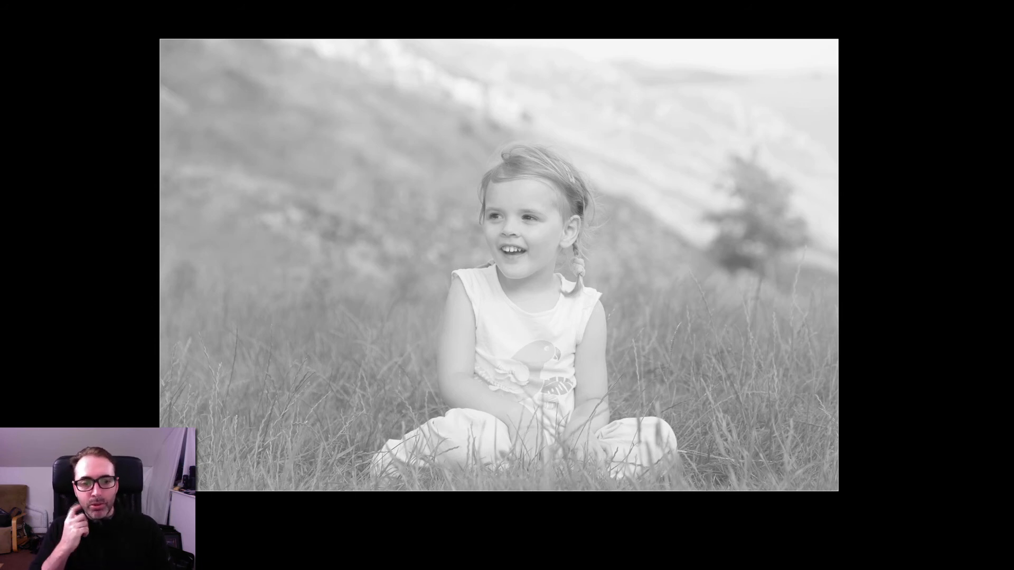
key(l)
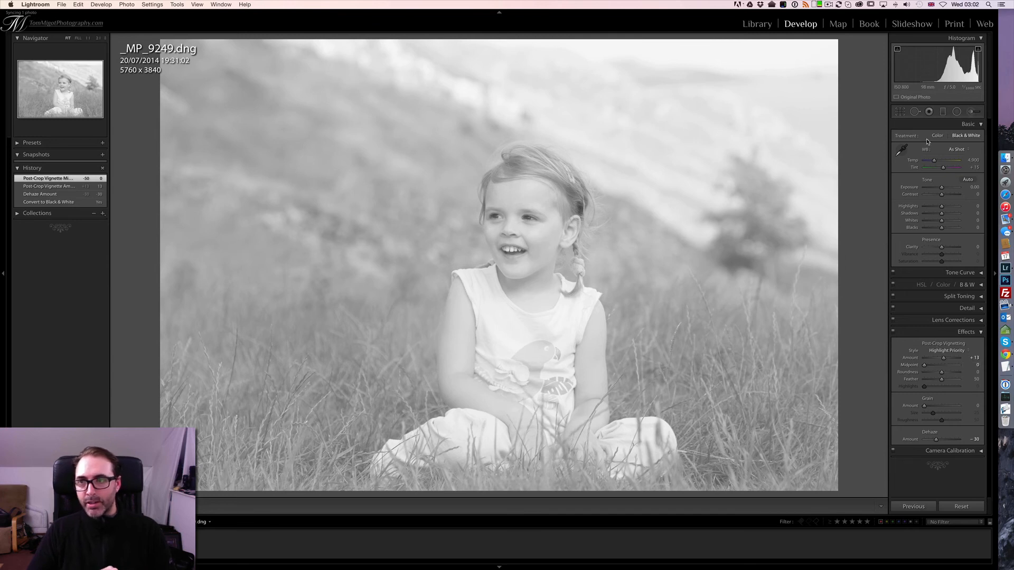
click(970, 113)
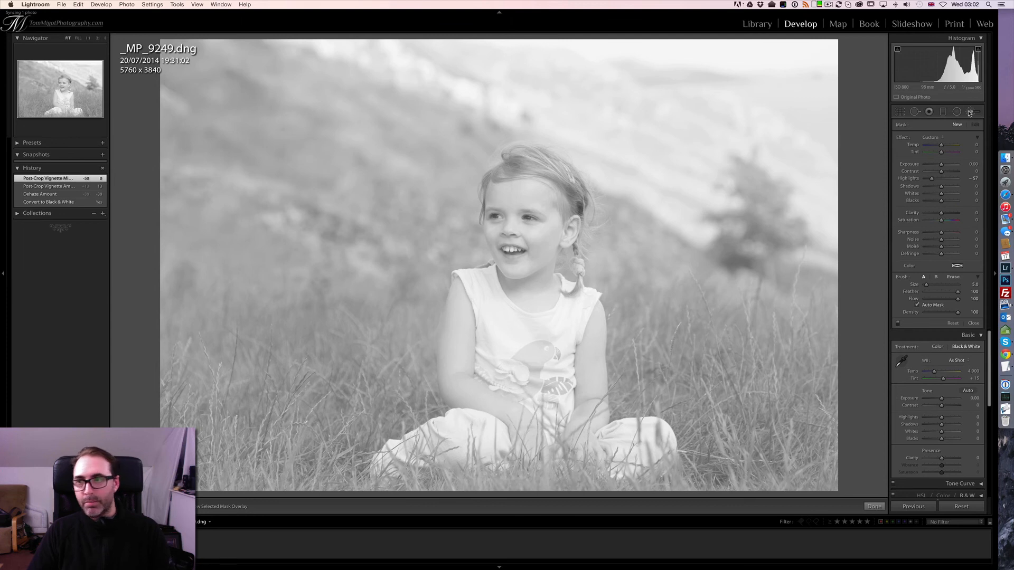
click(970, 113)
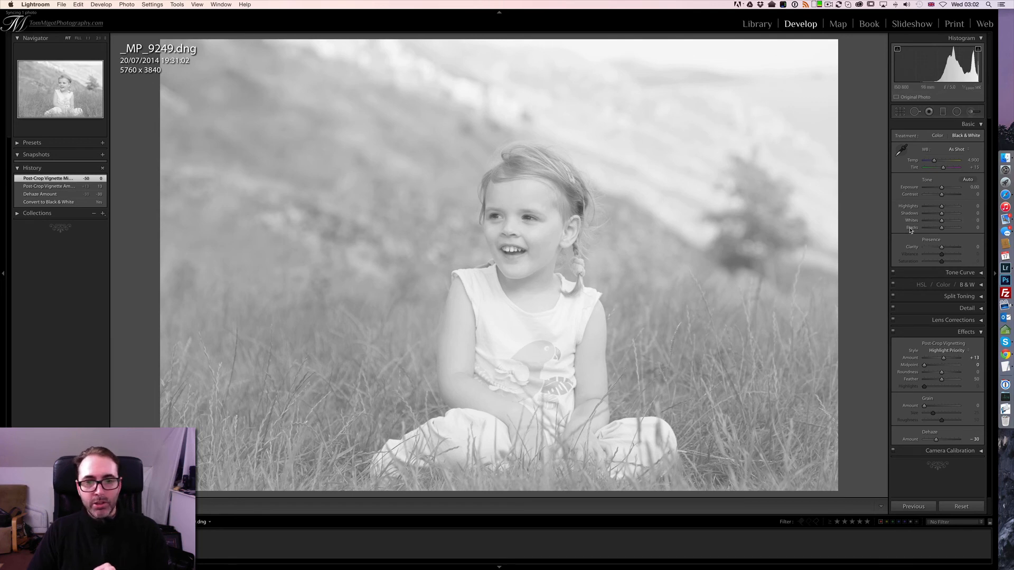
Step: Revert the photo to its Convert to Black & White history state and compare the color and black-and-white treatments
click(53, 202)
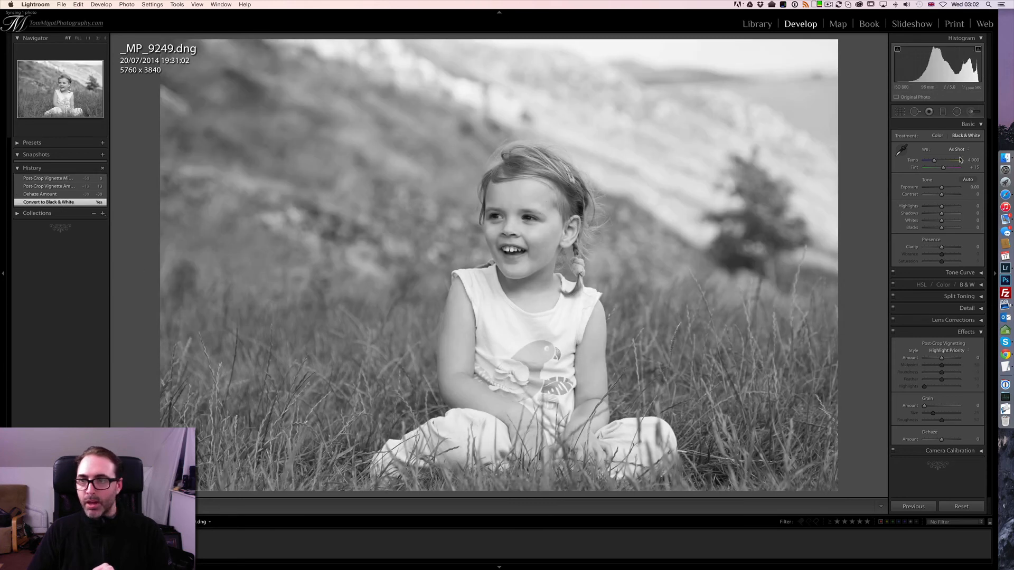
click(938, 136)
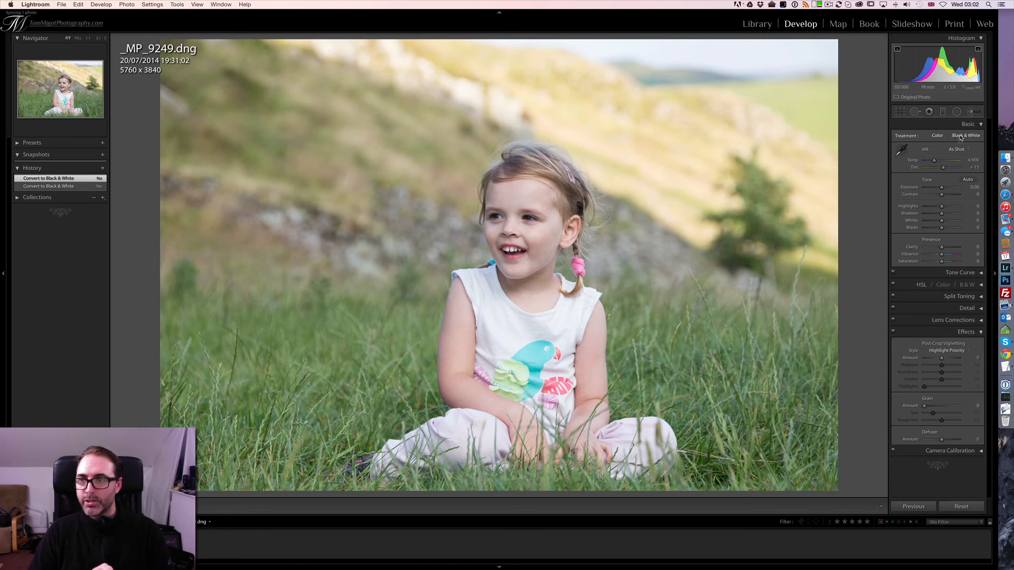
click(955, 136)
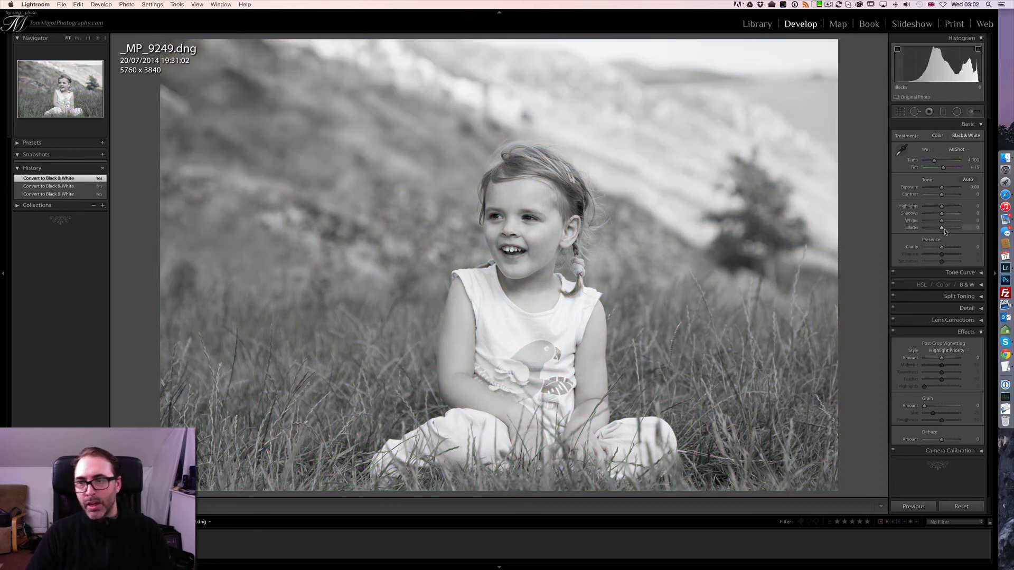
Step: Try the black-and-white portrait with Blacks at -48 and raise Blacks to +47
drag(941, 229, 933, 230)
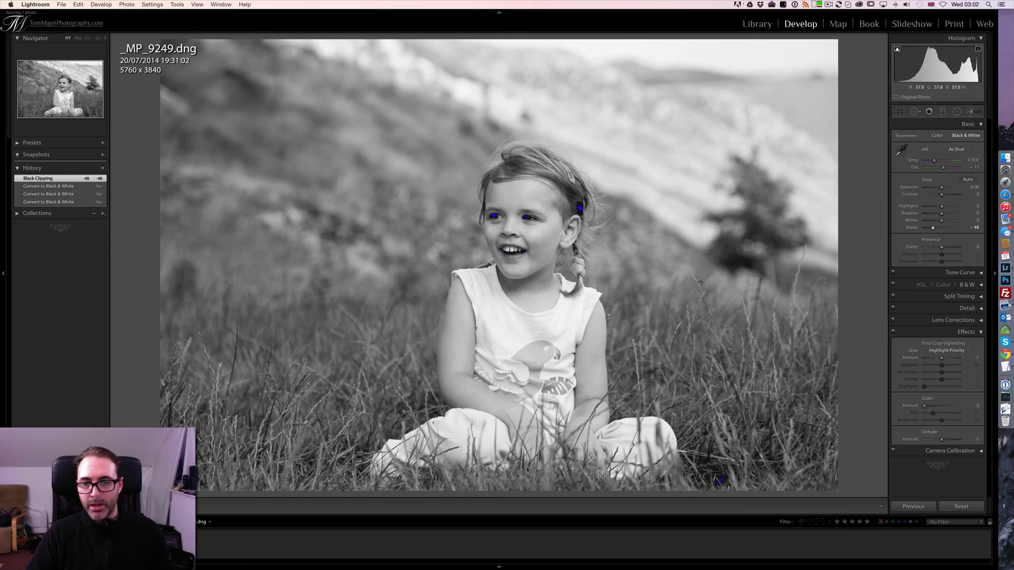
drag(932, 229, 950, 229)
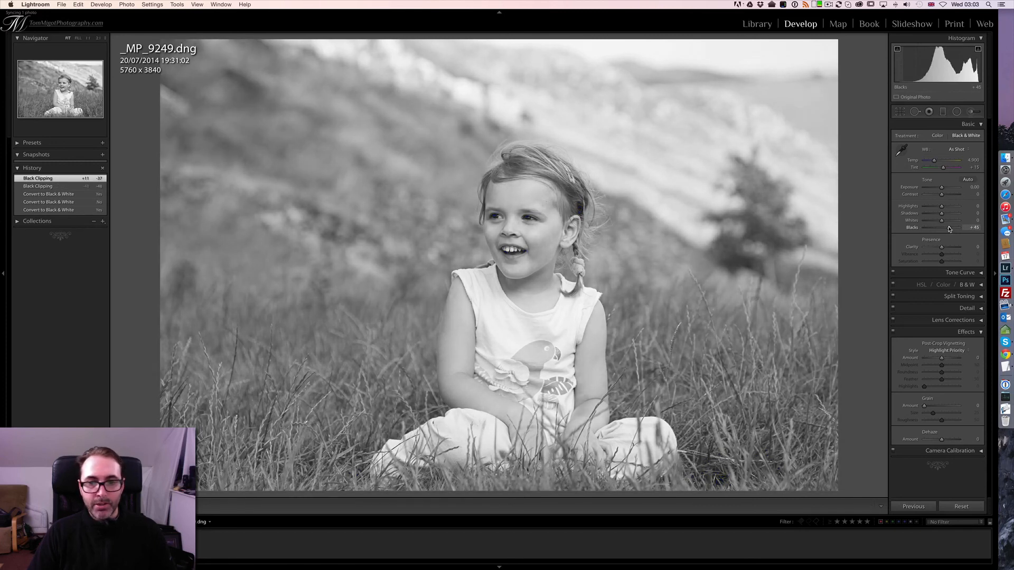
drag(950, 229, 949, 228)
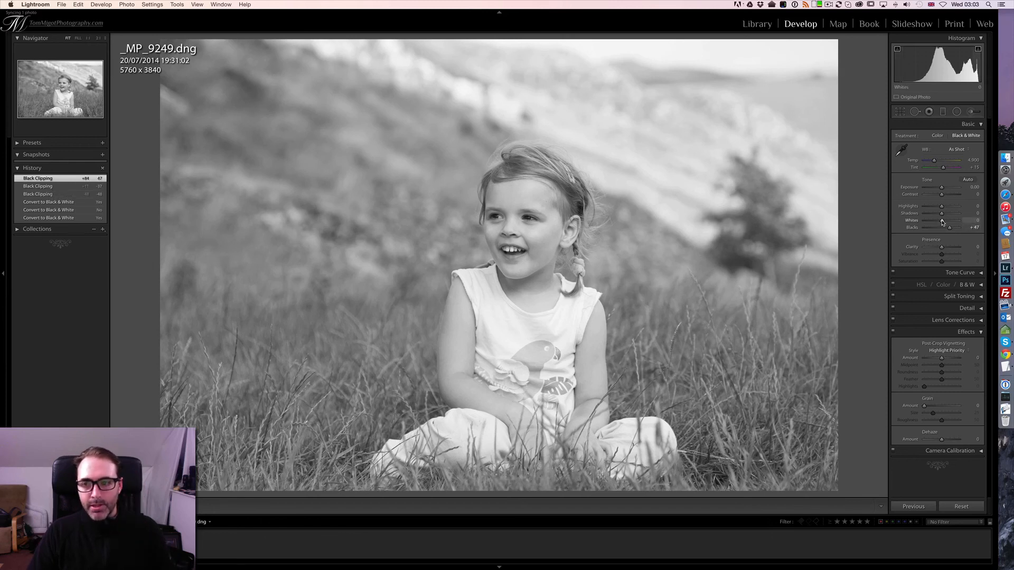
Step: Try lowering Whites on the portrait, and reset both Whites and Blacks to 0
drag(942, 222, 932, 222)
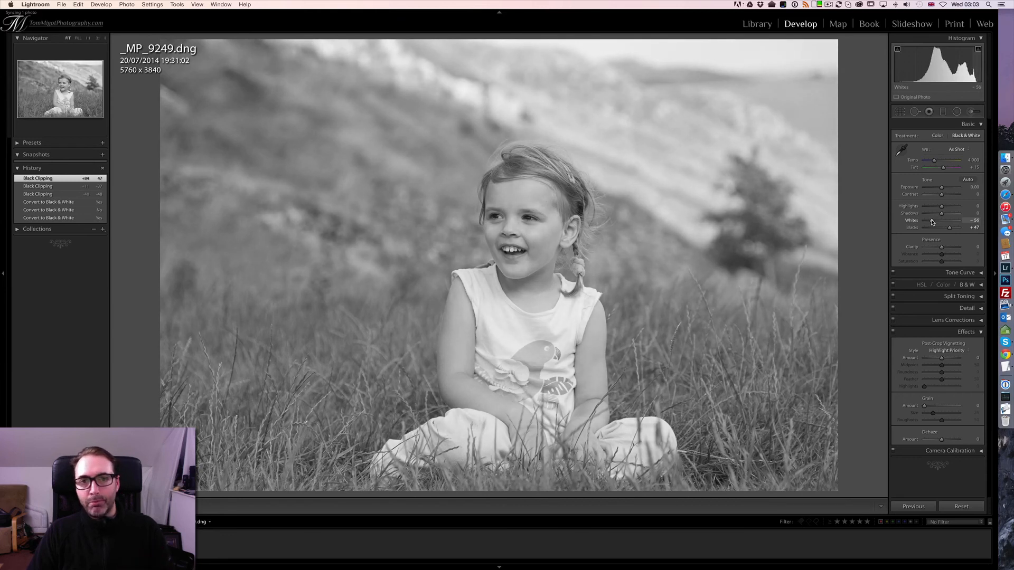
mouse_move(933, 221)
mouse_down()
mouse_move(952, 221)
mouse_move(941, 221)
mouse_up()
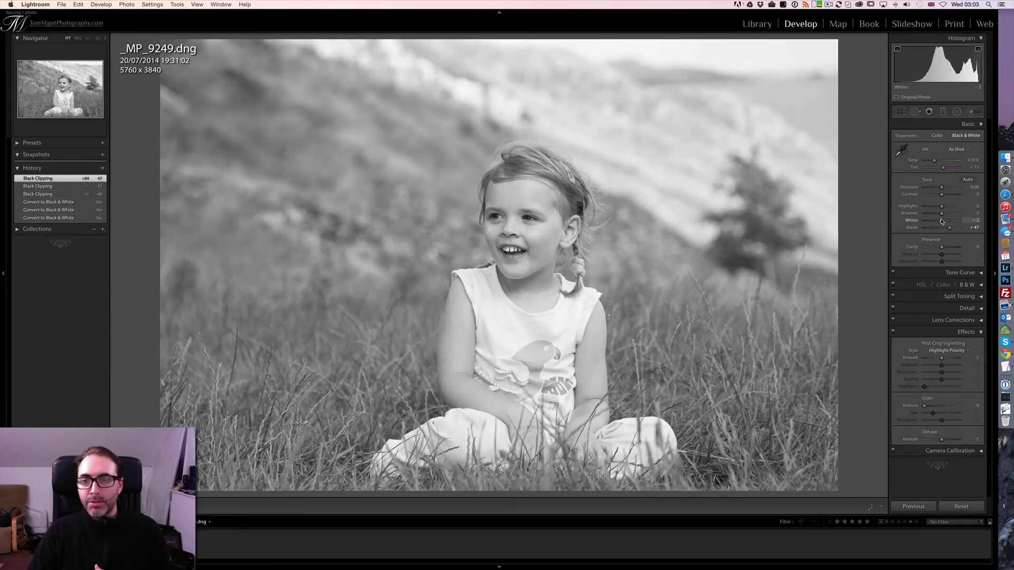
double_click(909, 221)
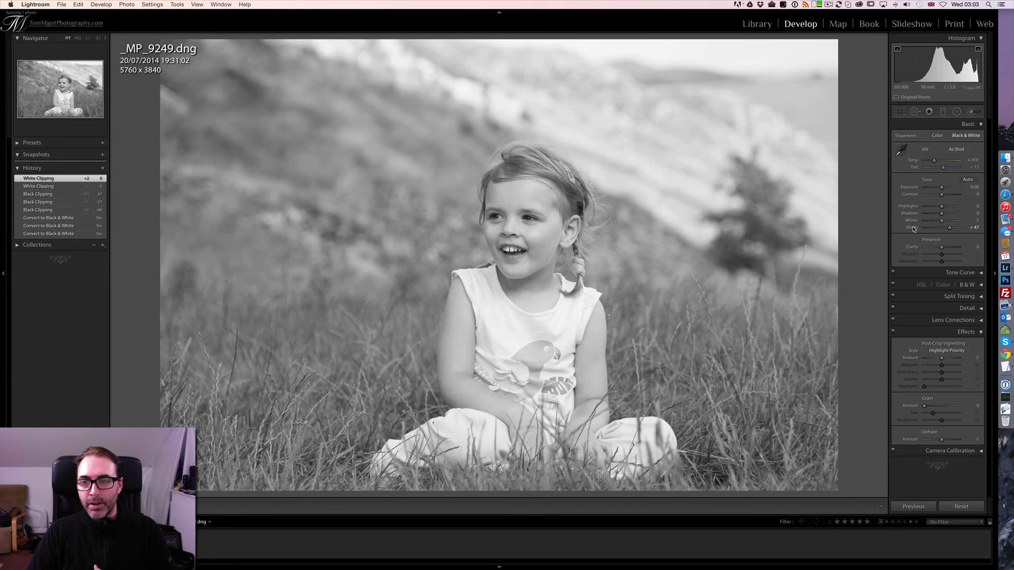
double_click(915, 228)
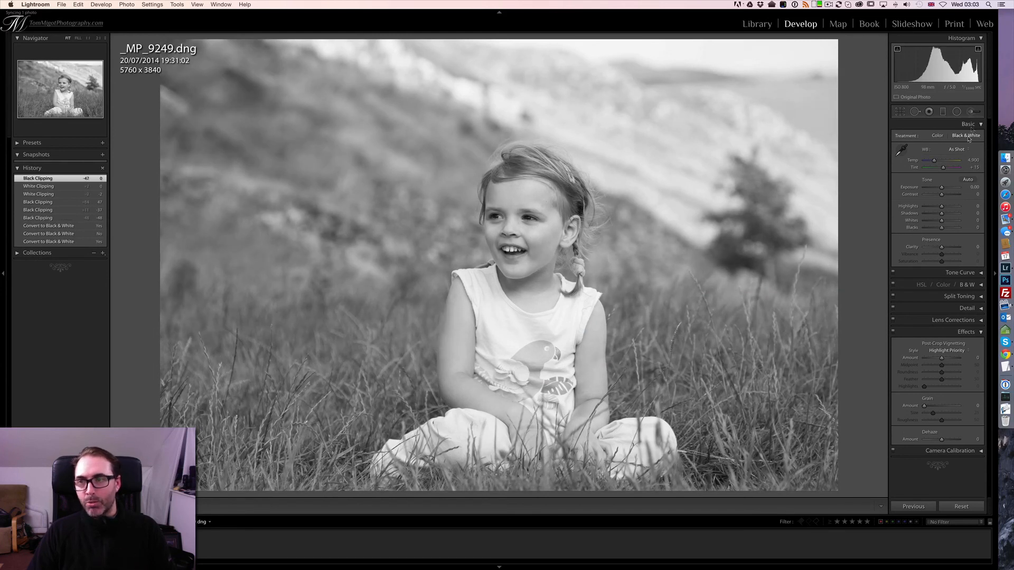
Step: Look through the settings of the Adjustment Brush, Radial Filter and Graduated Filter
click(970, 113)
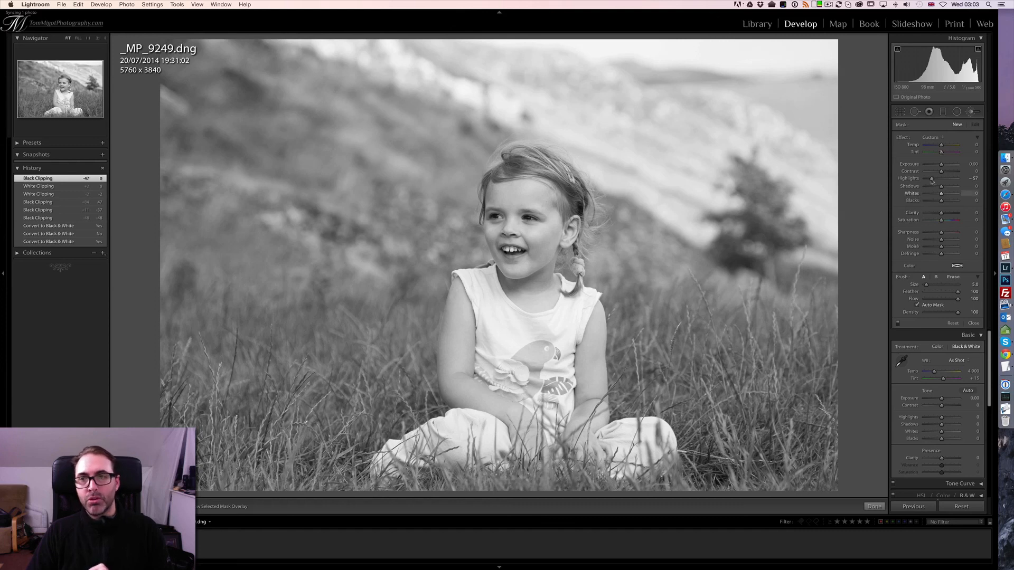
click(957, 112)
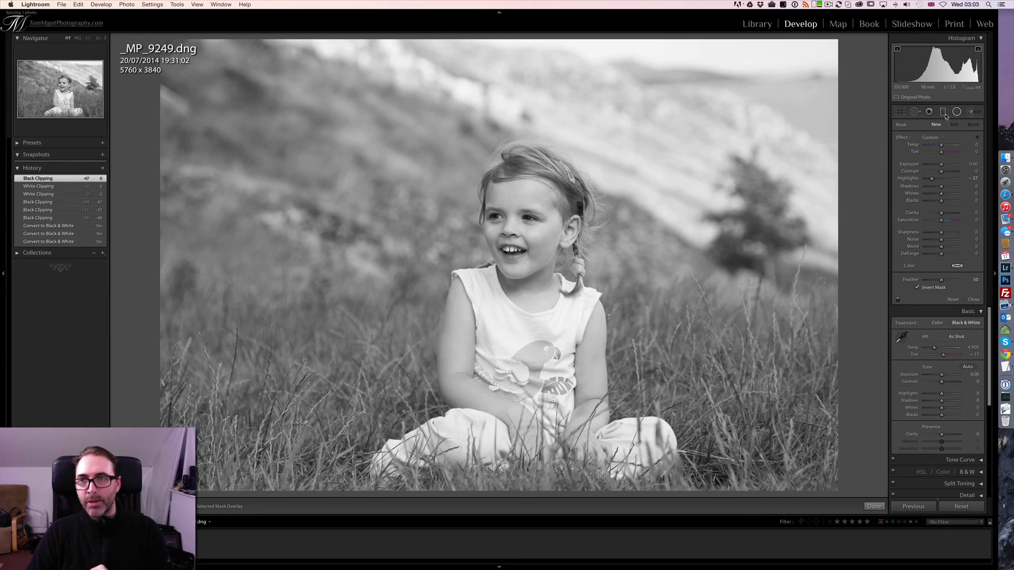
click(944, 114)
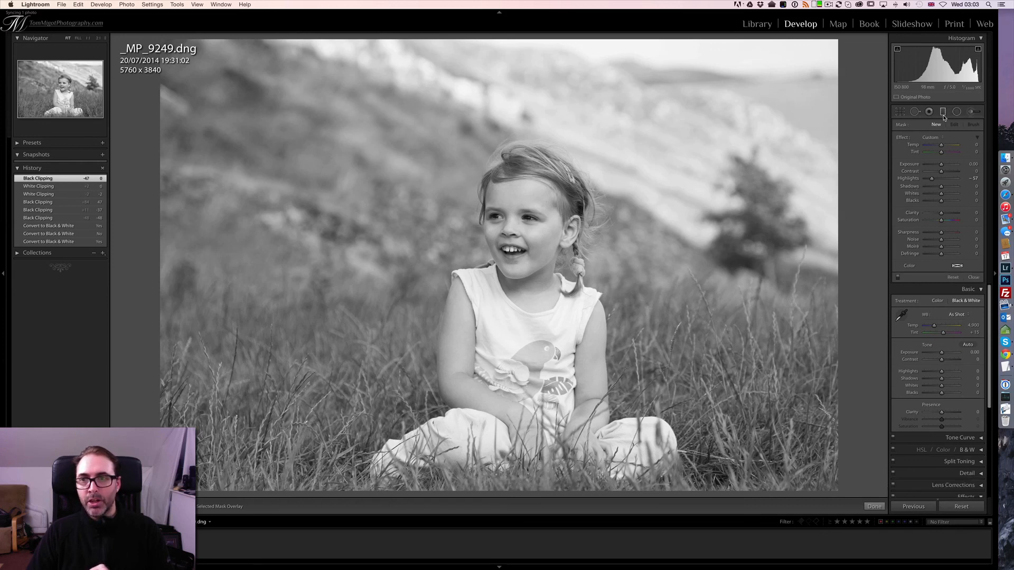